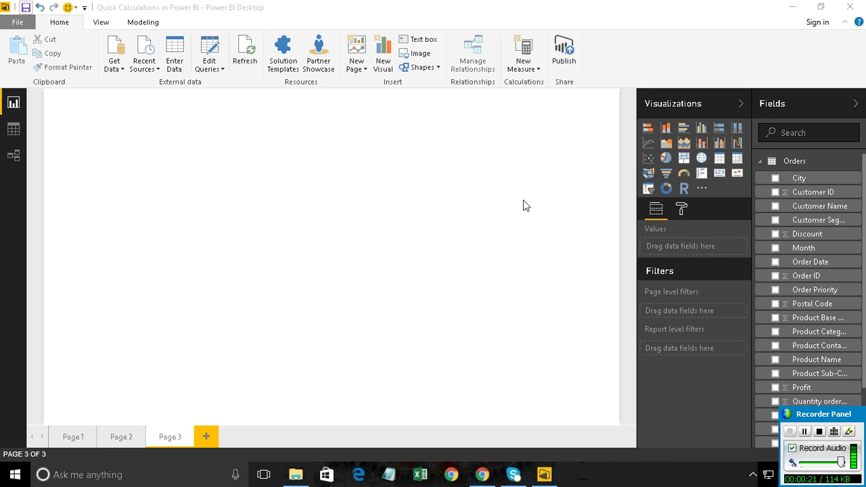
Step: Add a large clustered column chart plotting Sales by Order Date year, 2010 through 2013
click(701, 130)
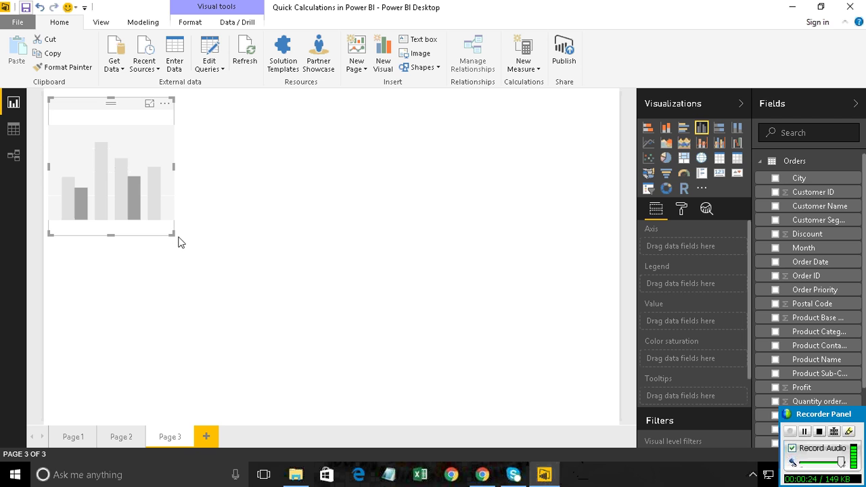
mouse_move(174, 233)
mouse_down()
mouse_move(207, 261)
mouse_move(541, 328)
mouse_up()
mouse_move(311, 116)
mouse_down()
mouse_move(331, 154)
mouse_move(320, 176)
mouse_up()
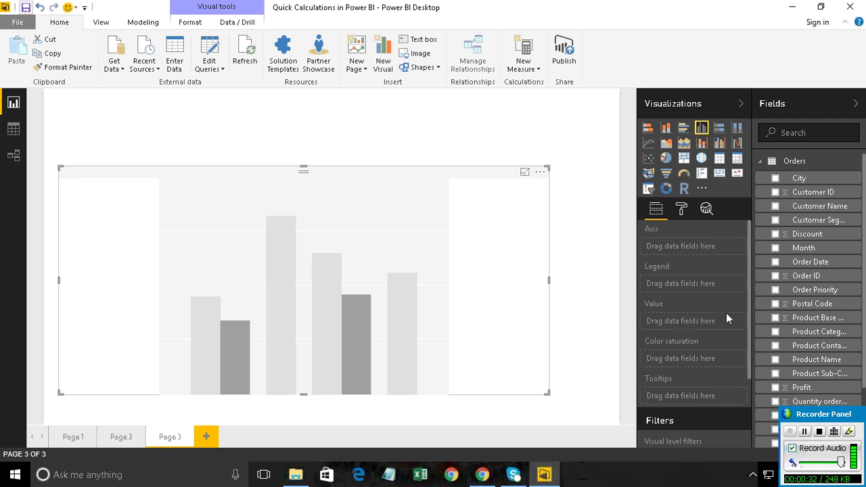
mouse_move(810, 261)
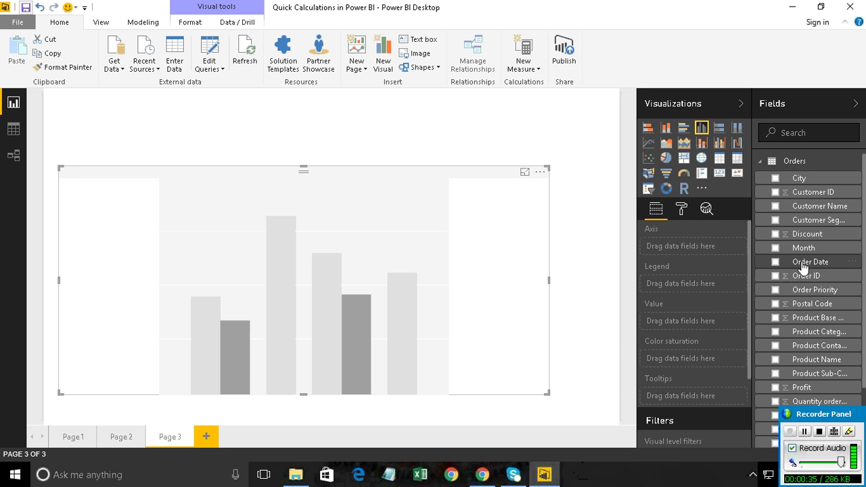
drag(802, 263, 695, 249)
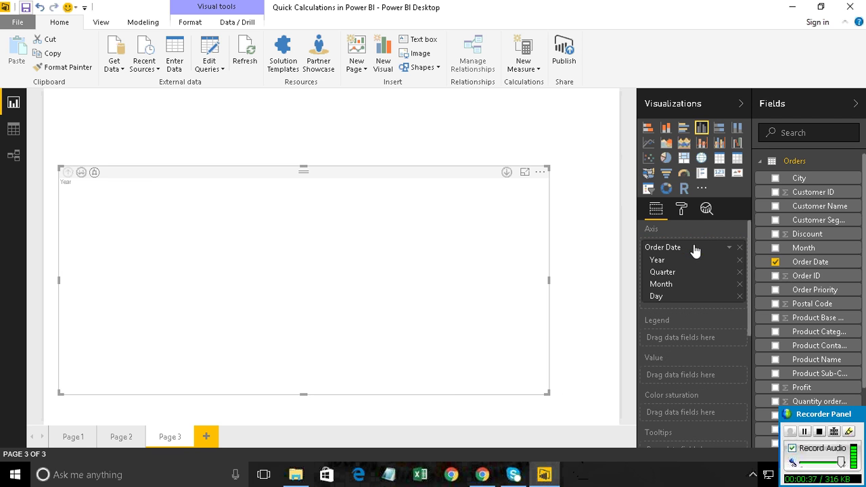
scroll(815, 352, down, 1)
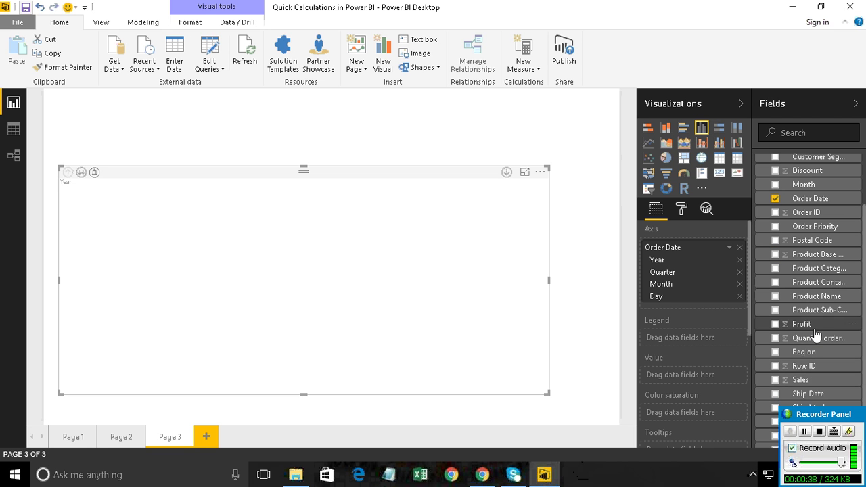
drag(800, 379, 700, 380)
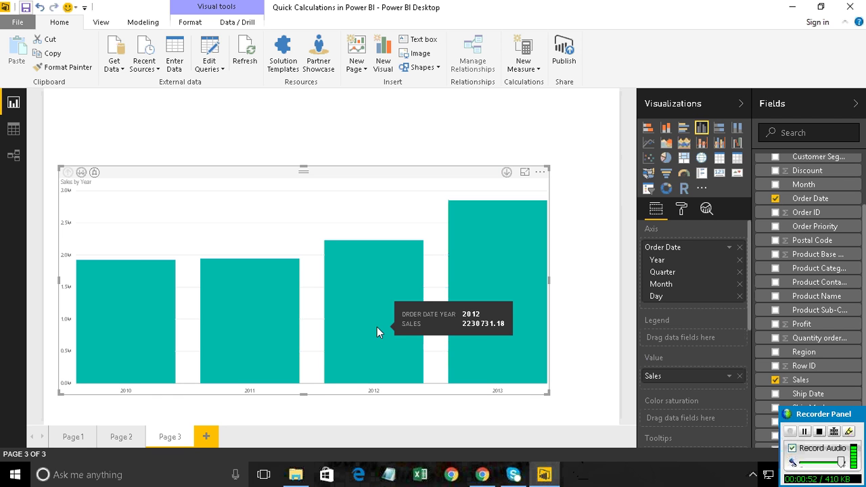
Step: Open Quick Calc for the Sales field in the chart's Value well
click(681, 210)
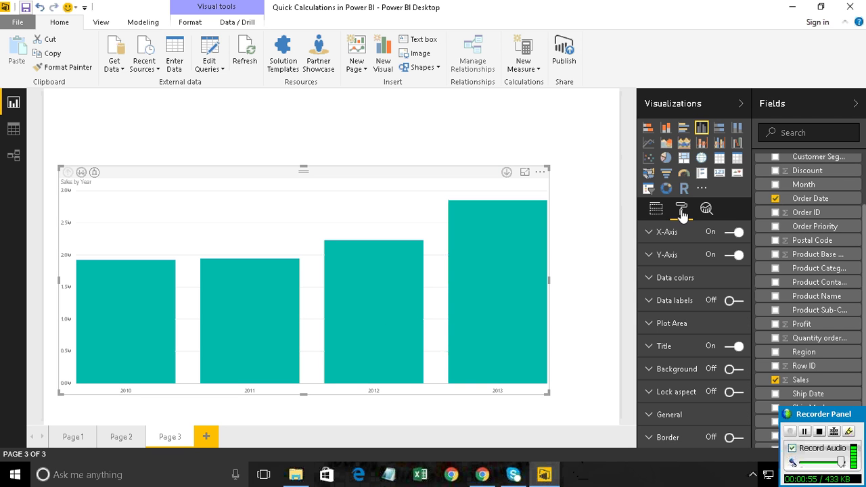
click(655, 209)
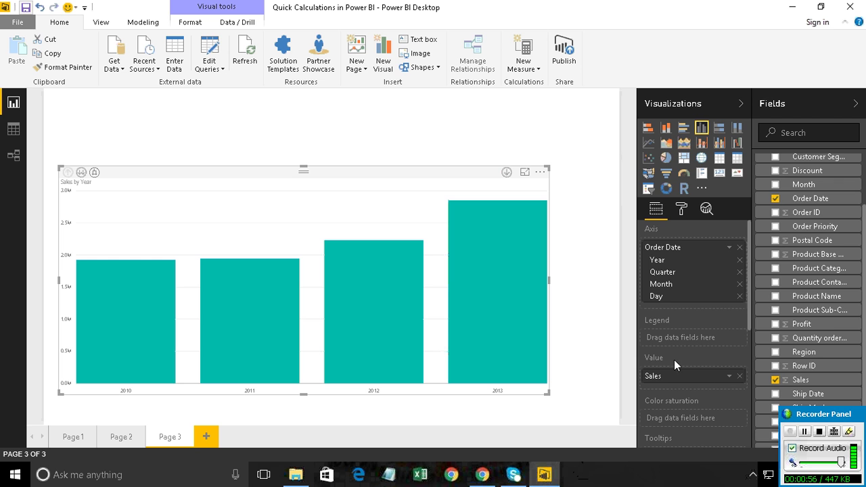
click(728, 377)
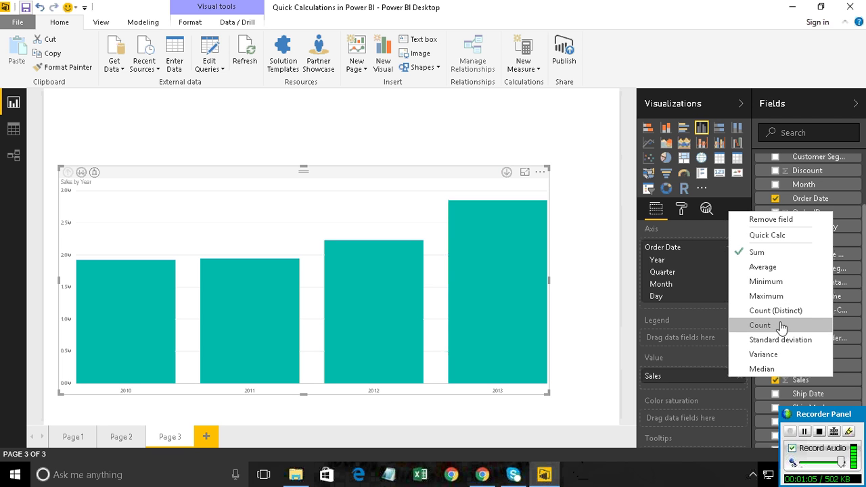
click(778, 240)
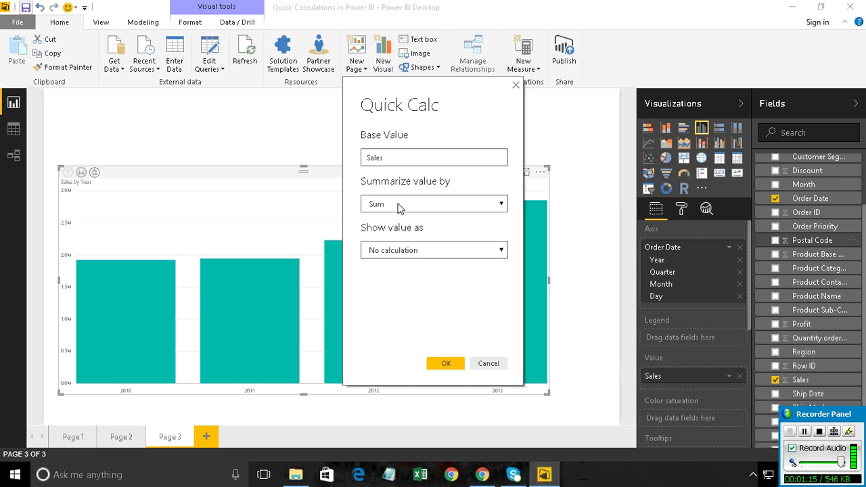
Step: Keep Sum and show Sales as Percent of grand total, with 2013 at 31.86%
click(397, 204)
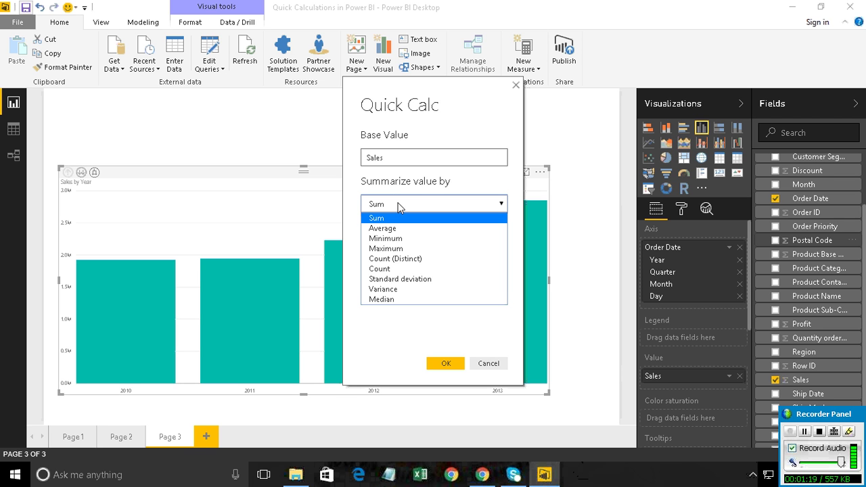
click(399, 205)
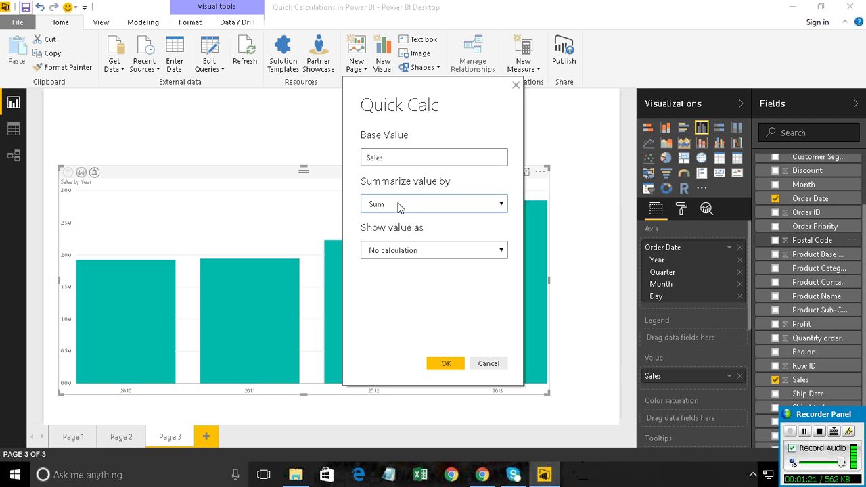
click(400, 254)
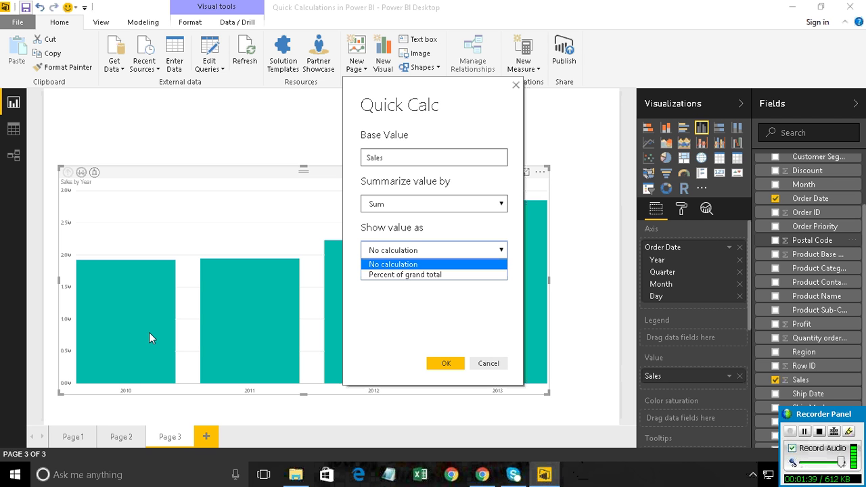
click(407, 278)
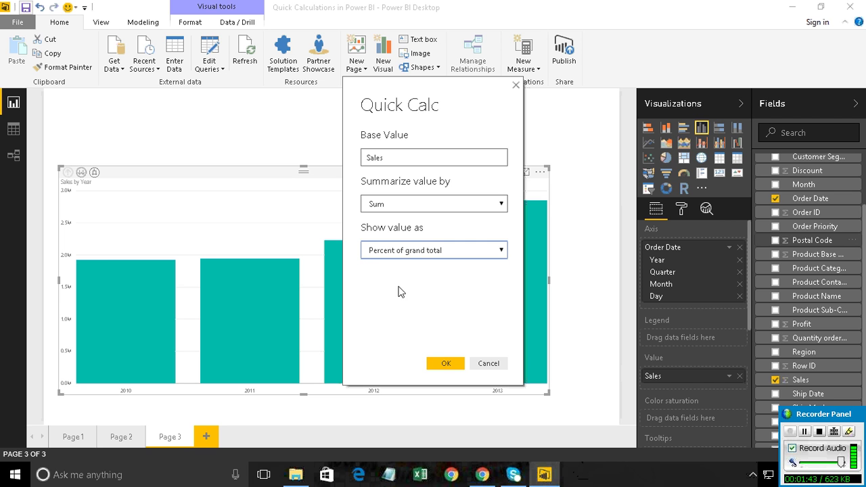
click(450, 362)
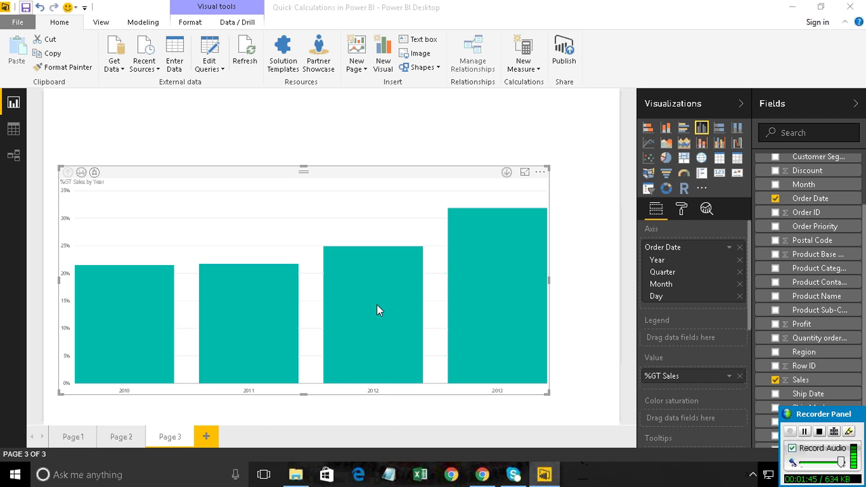
mouse_move(497, 305)
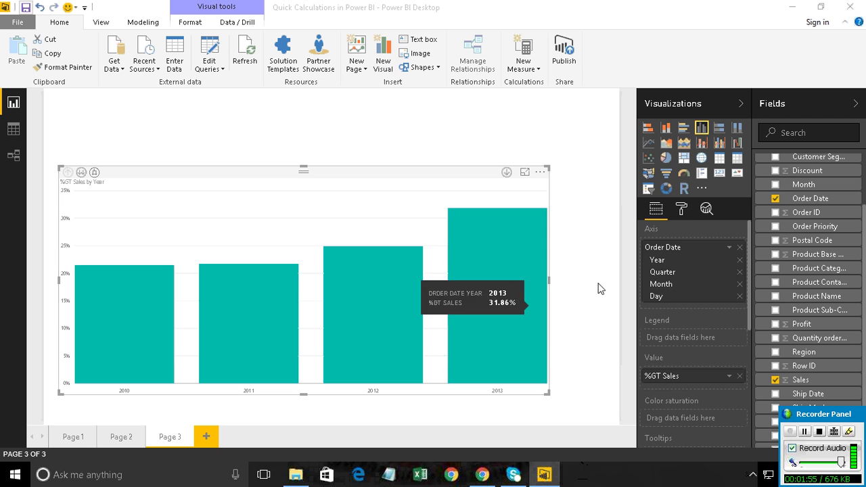
Step: Turn on percentage data labels at text size 24 and shrink the year chart narrower
click(682, 210)
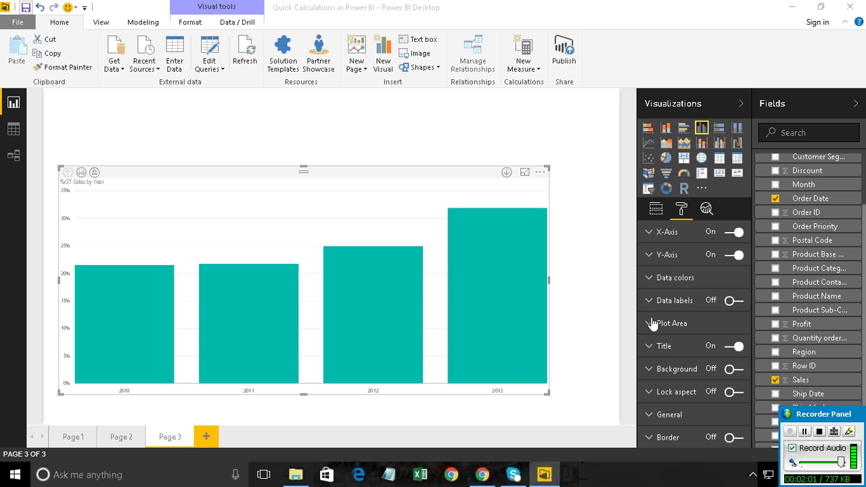
click(734, 301)
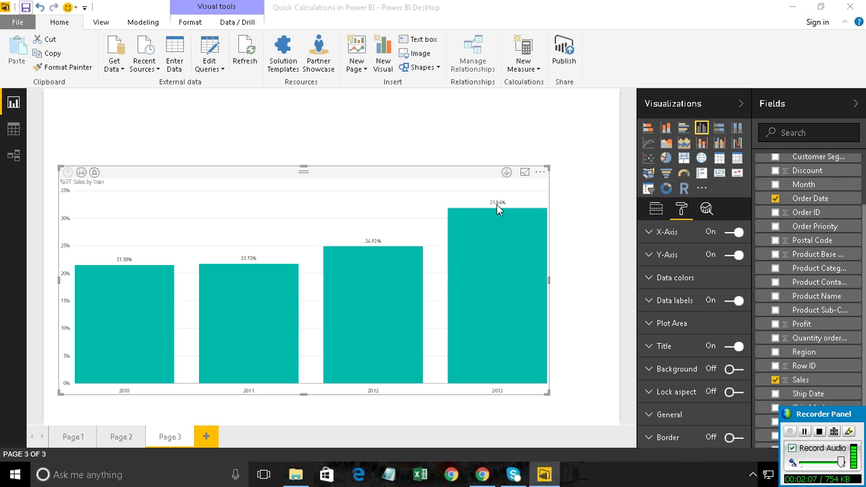
click(648, 302)
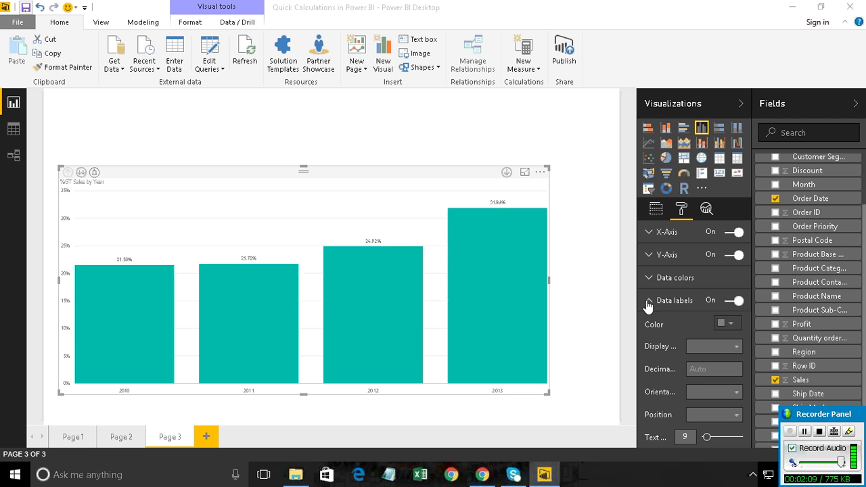
scroll(675, 345, down, 1)
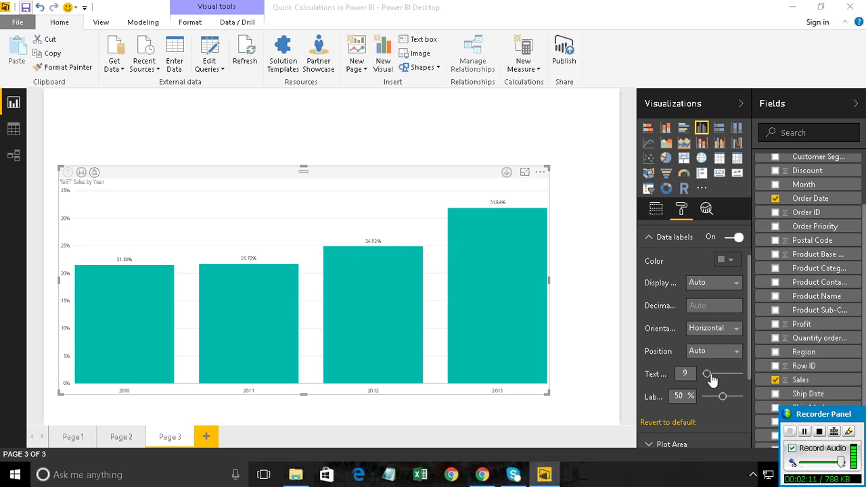
drag(707, 374, 722, 375)
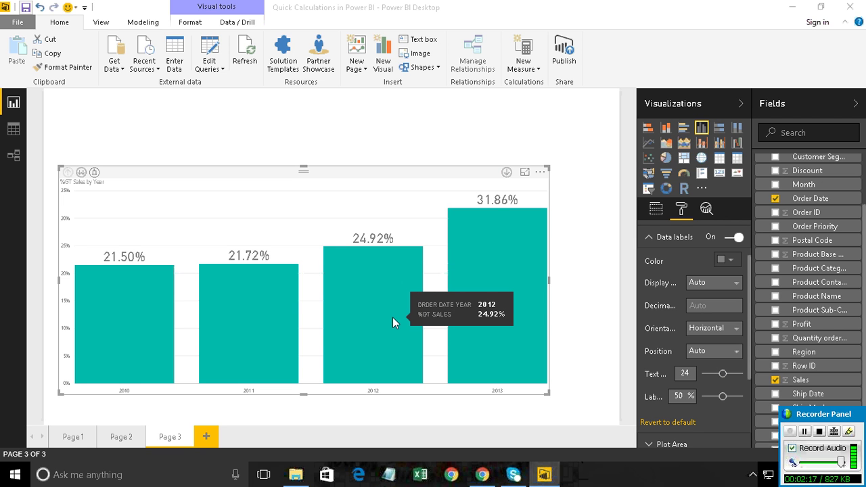
mouse_move(374, 318)
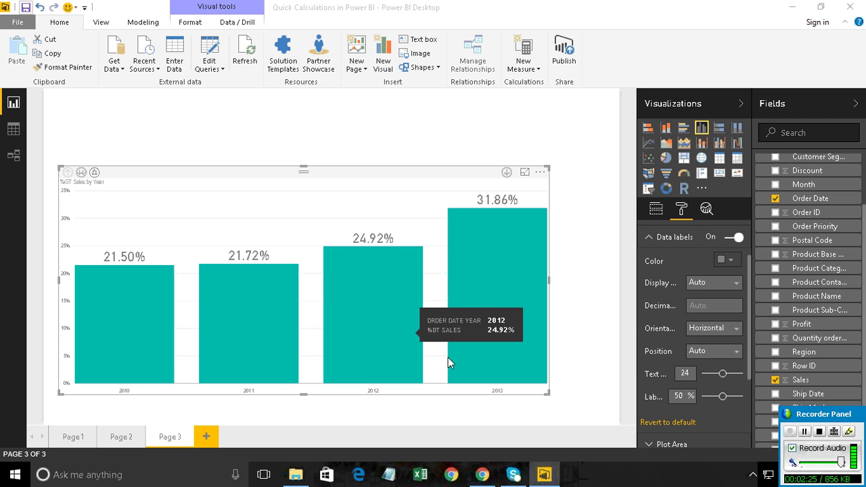
drag(548, 392, 360, 412)
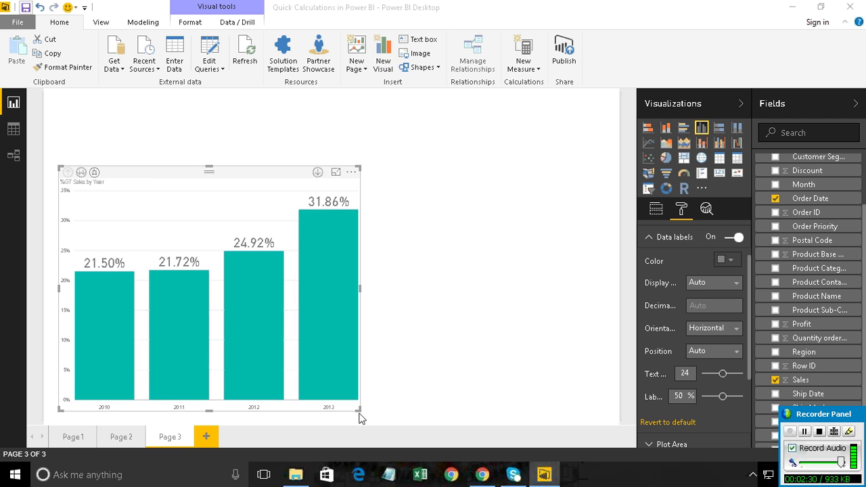
Step: Place a 100% stacked column chart right of the year chart, enlarged to fill the right side
click(438, 221)
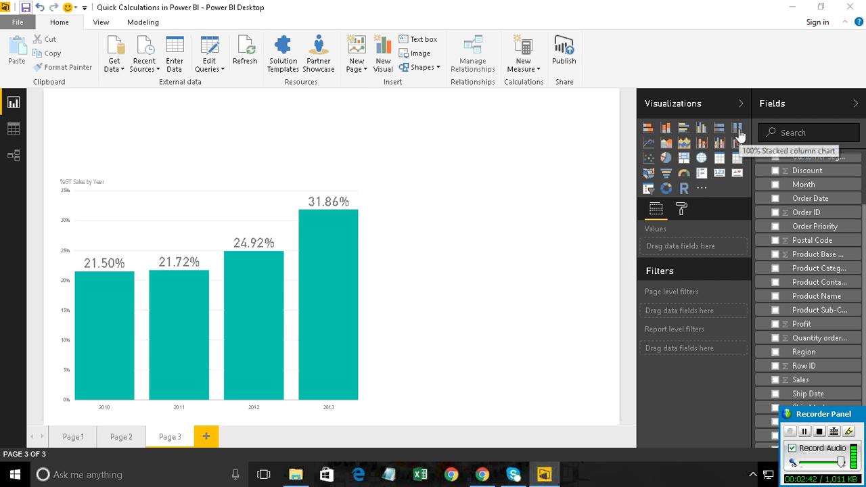
click(737, 129)
mouse_move(438, 111)
mouse_down()
mouse_move(443, 178)
mouse_move(435, 178)
mouse_up()
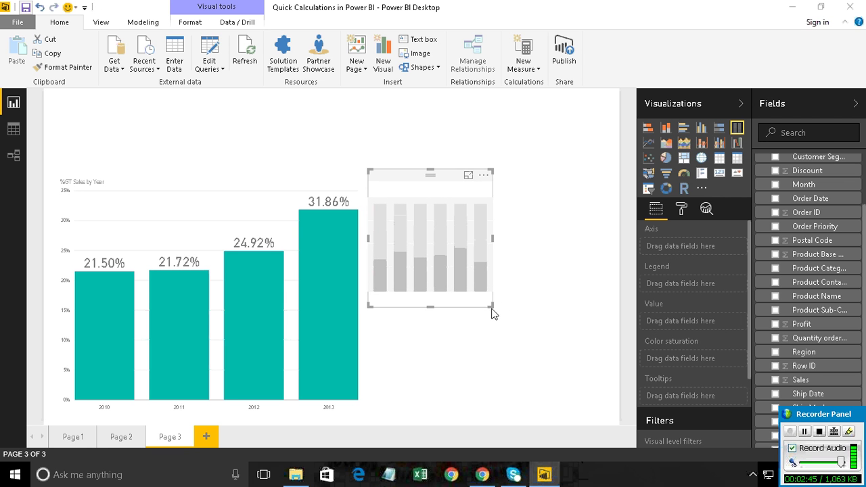
click(587, 390)
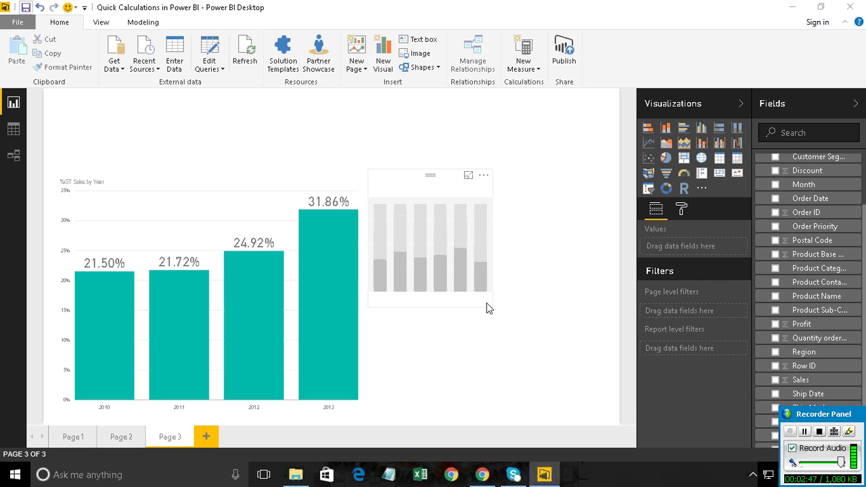
click(487, 301)
drag(493, 306, 616, 423)
click(616, 423)
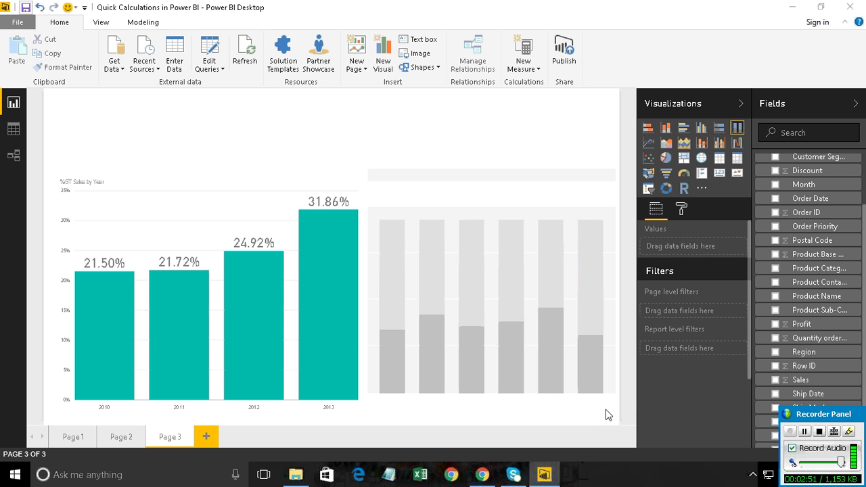
click(545, 274)
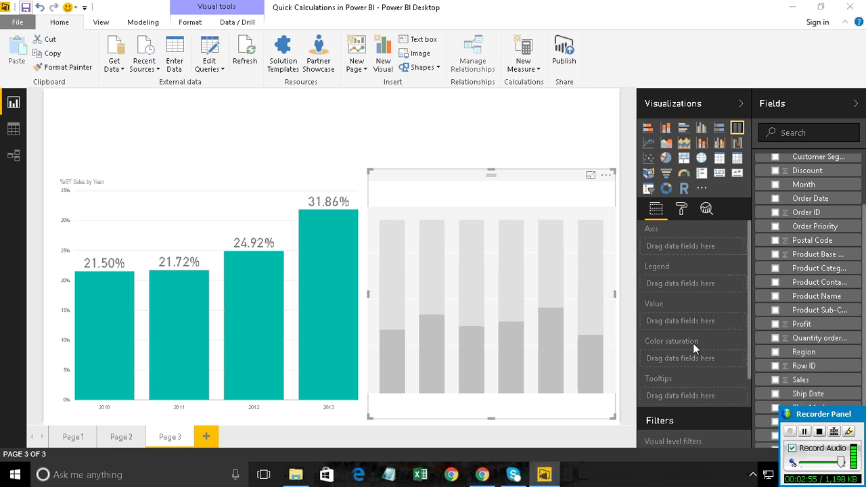
mouse_move(804, 351)
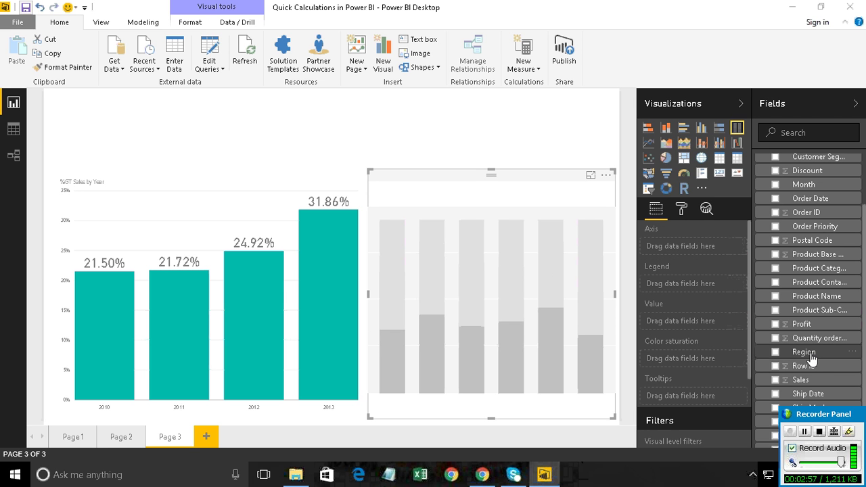
Step: Put Region on the axis, Sales as value, and Order Date year in the legend
drag(810, 356, 690, 247)
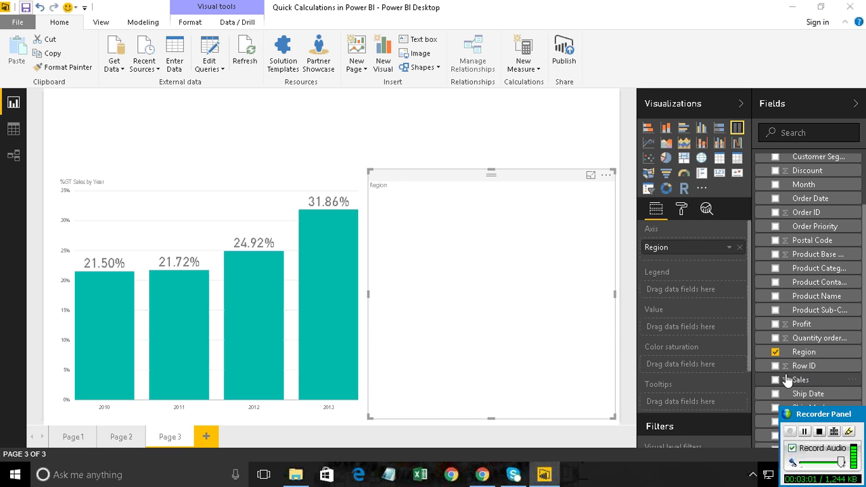
drag(787, 380, 683, 326)
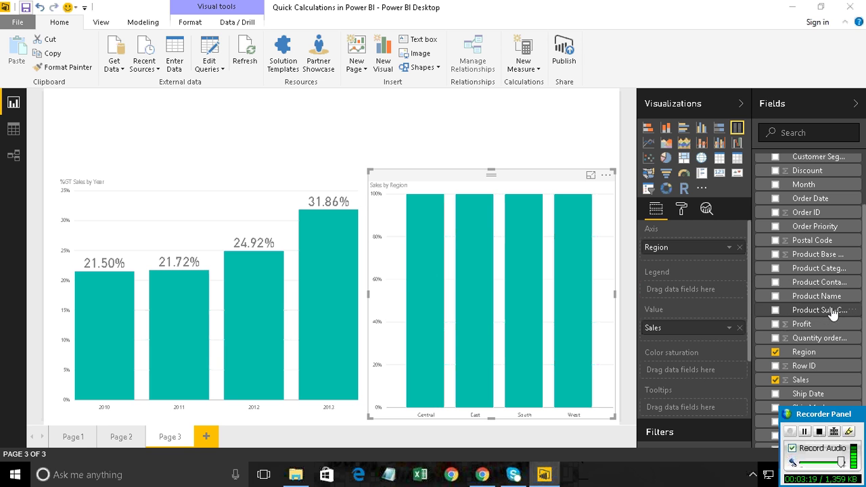
drag(810, 198, 712, 259)
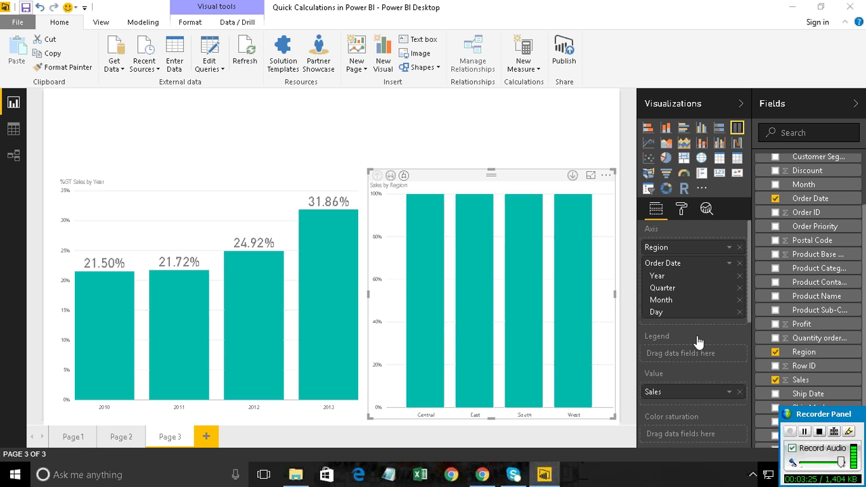
drag(684, 287, 684, 357)
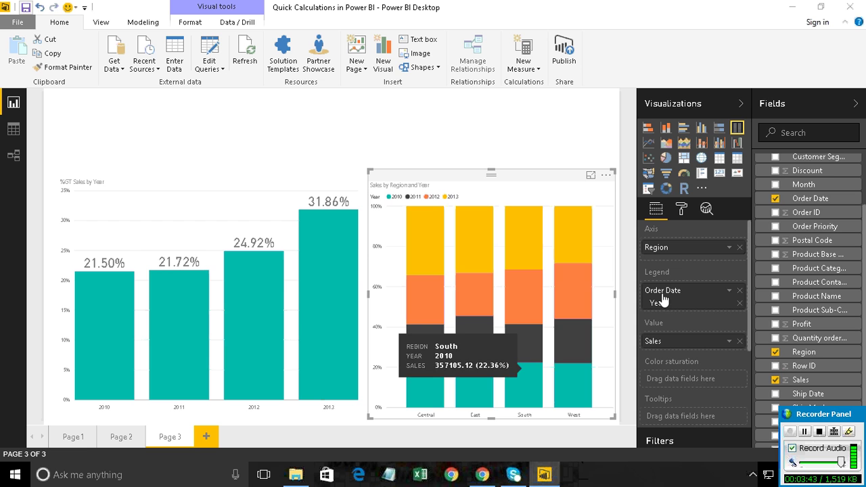
click(729, 341)
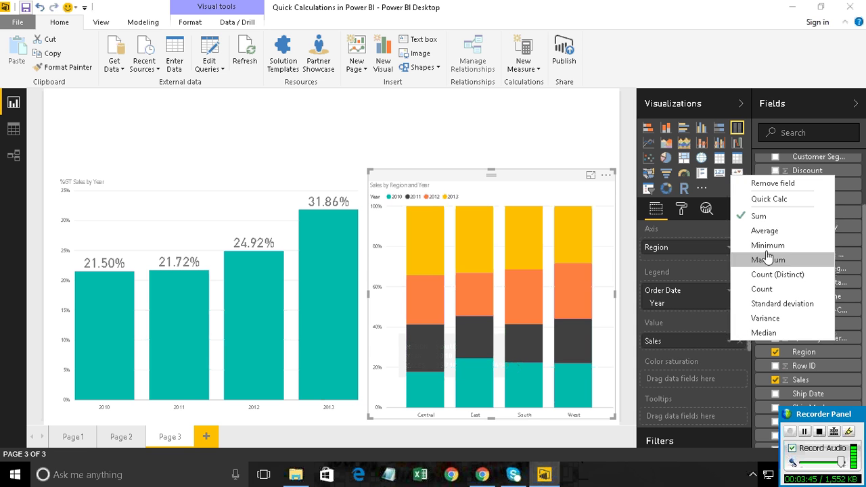
click(770, 199)
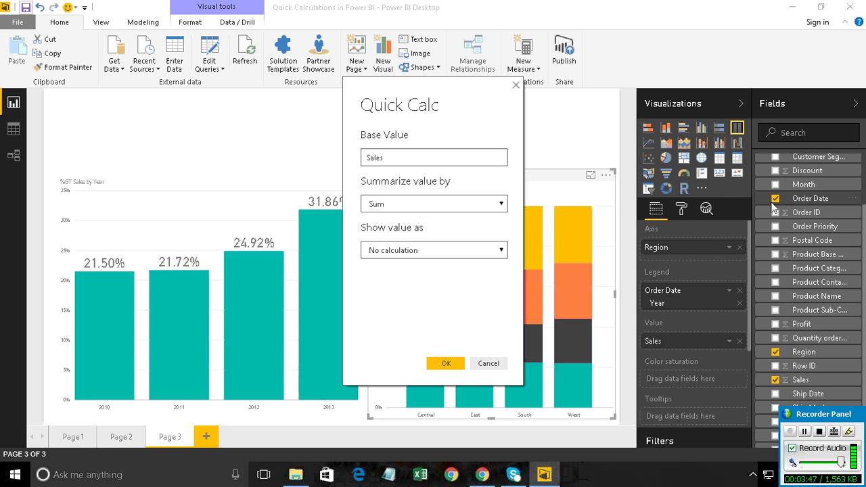
click(489, 364)
mouse_move(523, 236)
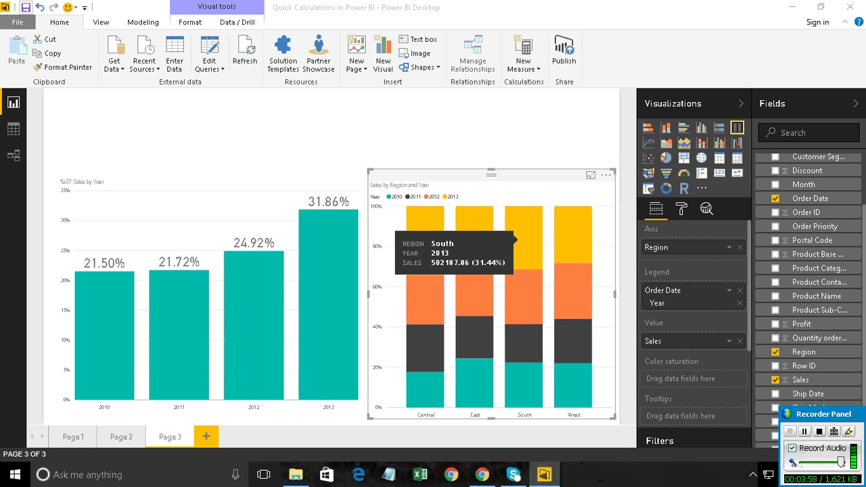
Step: Turn on the stacked chart's data labels and expand their settings for sizing to 16
click(680, 211)
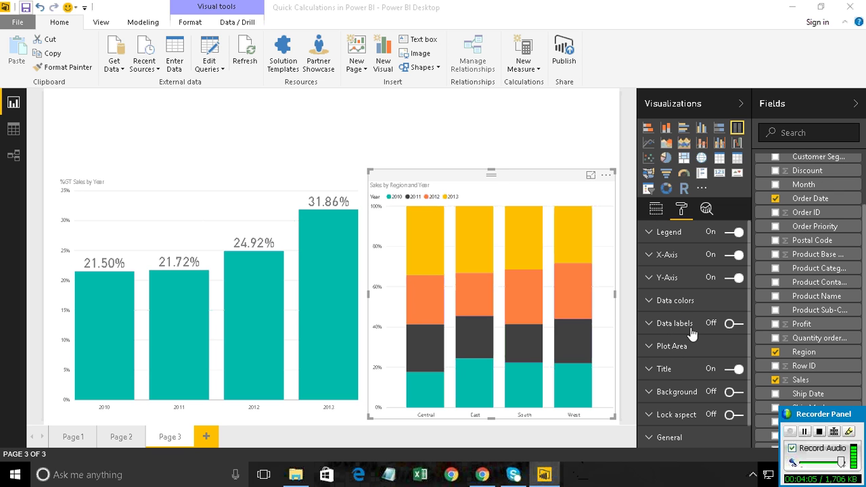
click(736, 325)
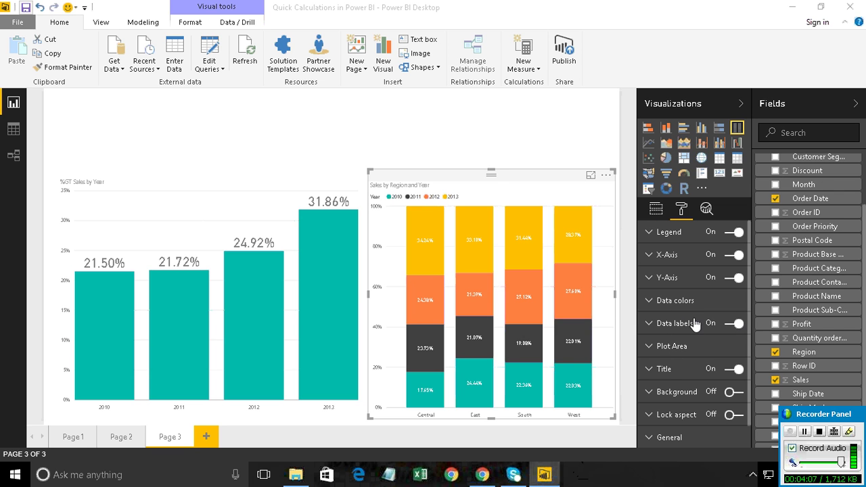
click(653, 325)
scroll(691, 350, down, 2)
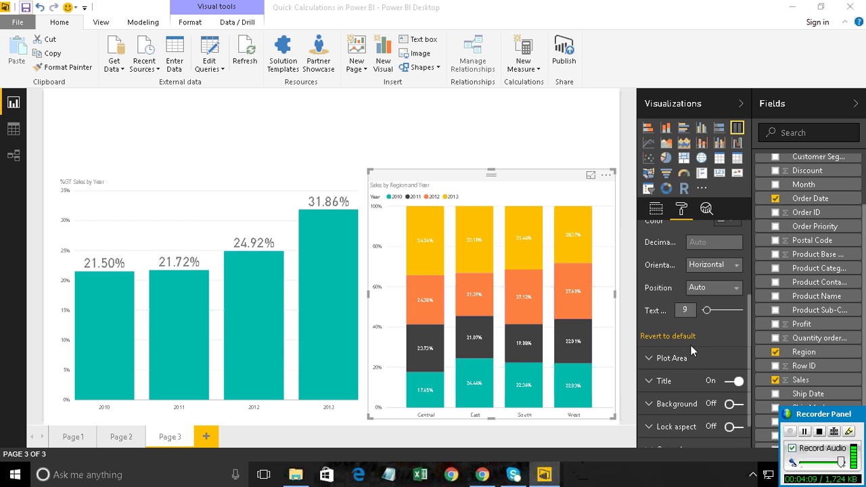